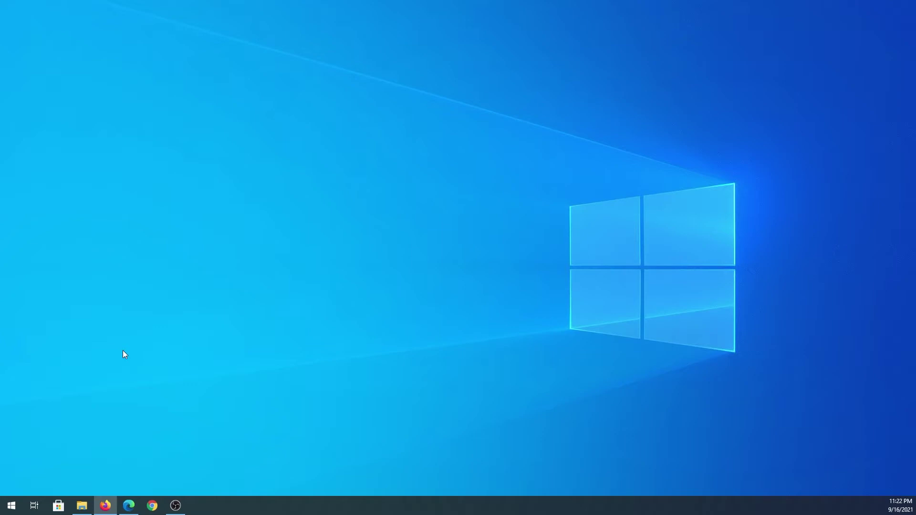
# Step: Launch Settings from the Start menu and go to Network & Internet > Proxy
pyautogui.click(10, 505)
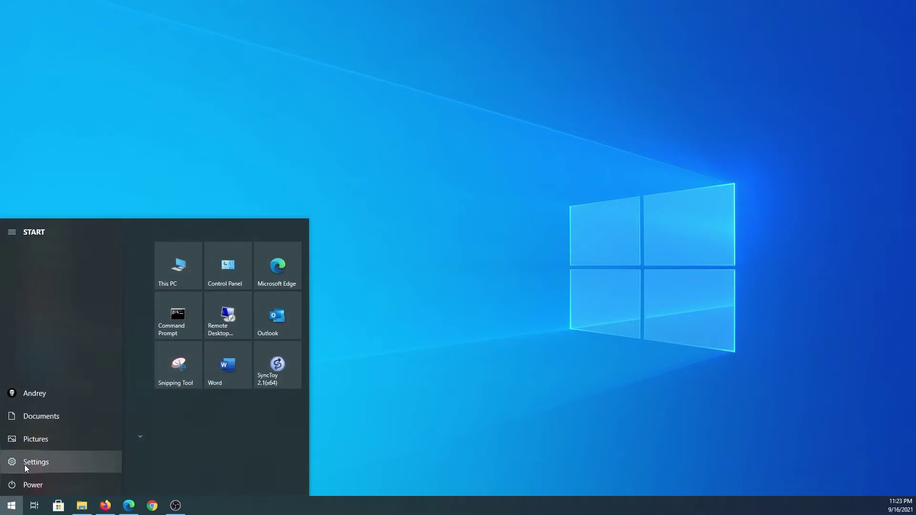
pyautogui.click(25, 463)
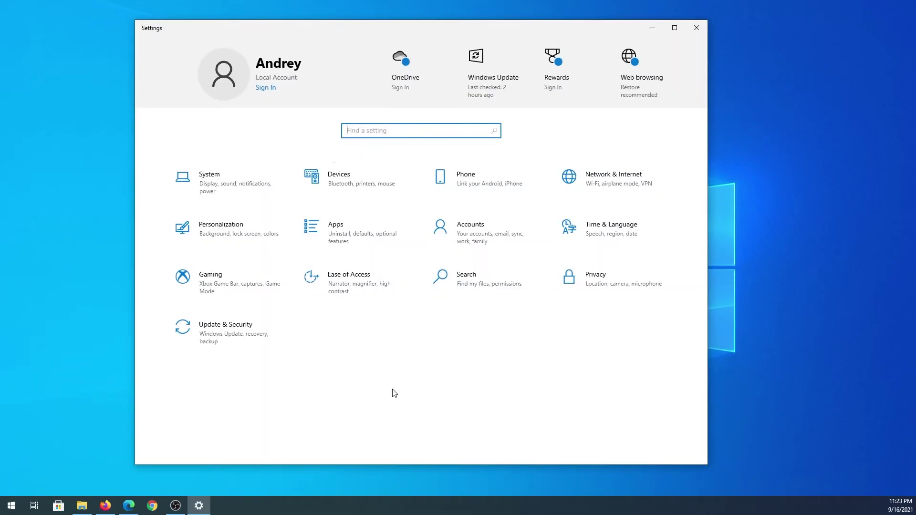
pyautogui.click(610, 184)
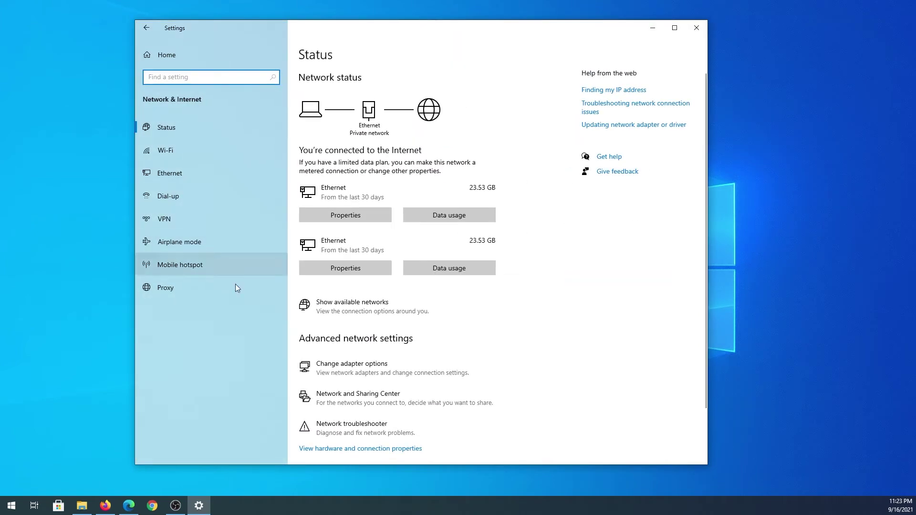
pyautogui.click(187, 295)
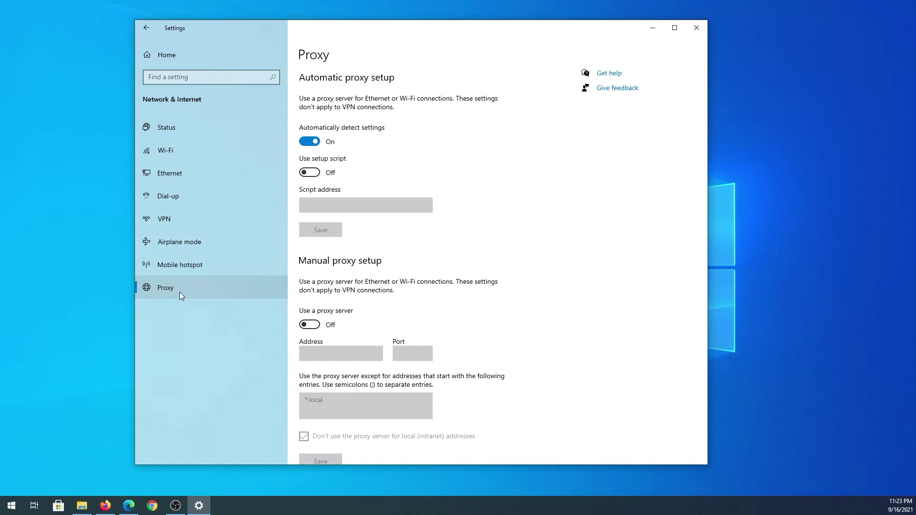
# Step: Search Start for 'prox' to reopen proxy settings, then snap the window to the left half
pyautogui.click(9, 507)
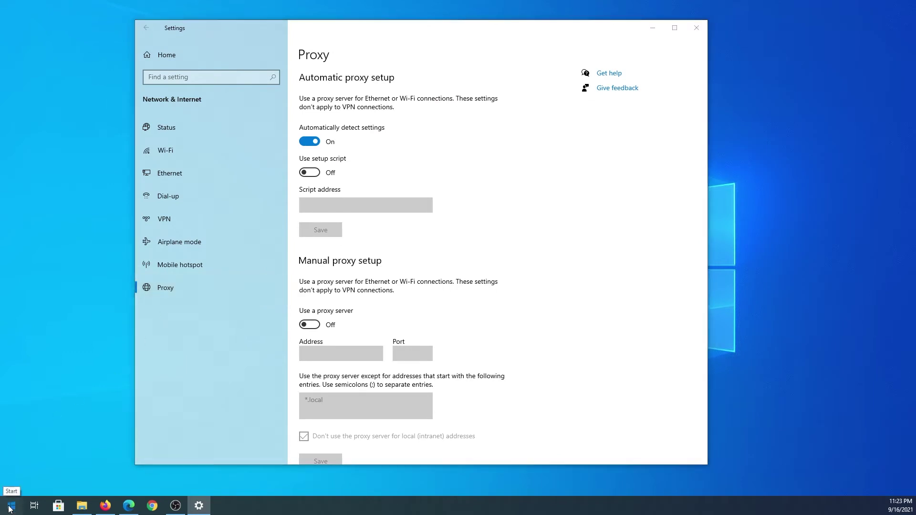
pyautogui.write('prox')
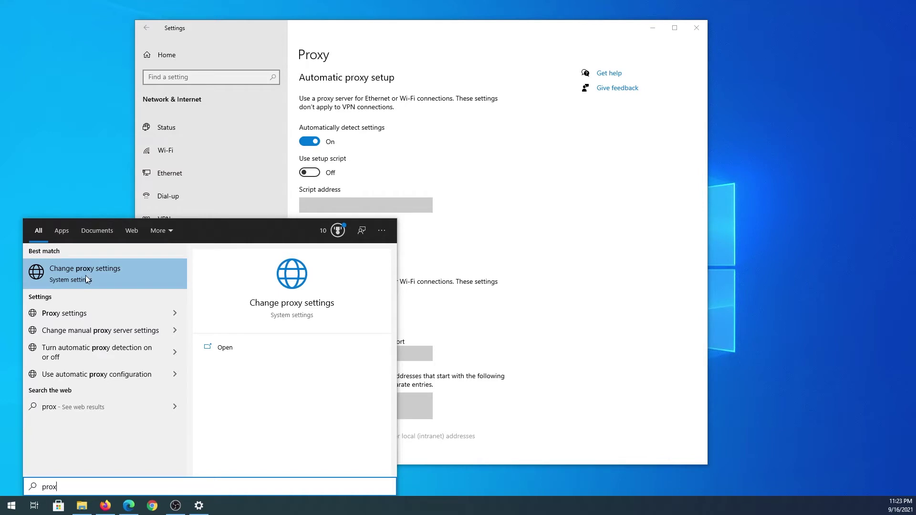
pyautogui.click(384, 32)
pyautogui.moveTo(385, 32); pyautogui.dragTo(1, 207)
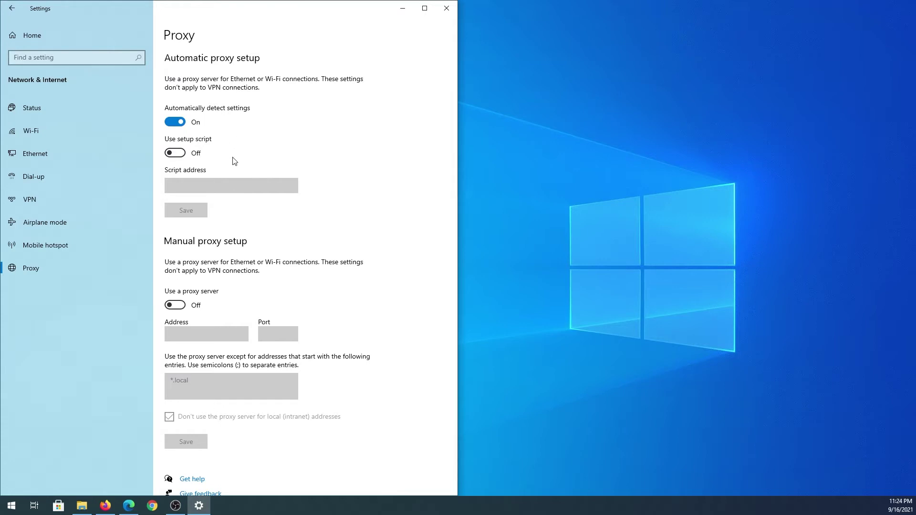
# Step: Toggle Use setup script on and back off, then switch Use a proxy server on
pyautogui.click(181, 154)
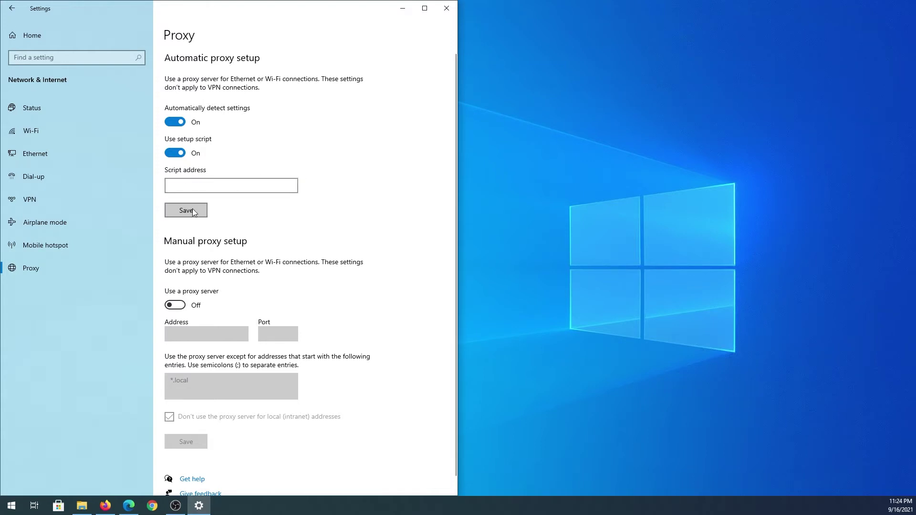
pyautogui.click(177, 153)
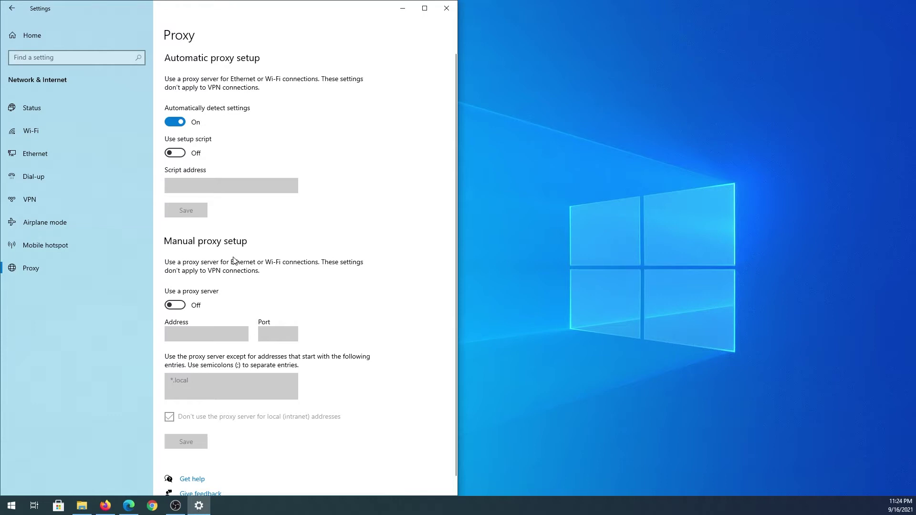
pyautogui.click(182, 308)
pyautogui.scroll(-1, 244, 292)
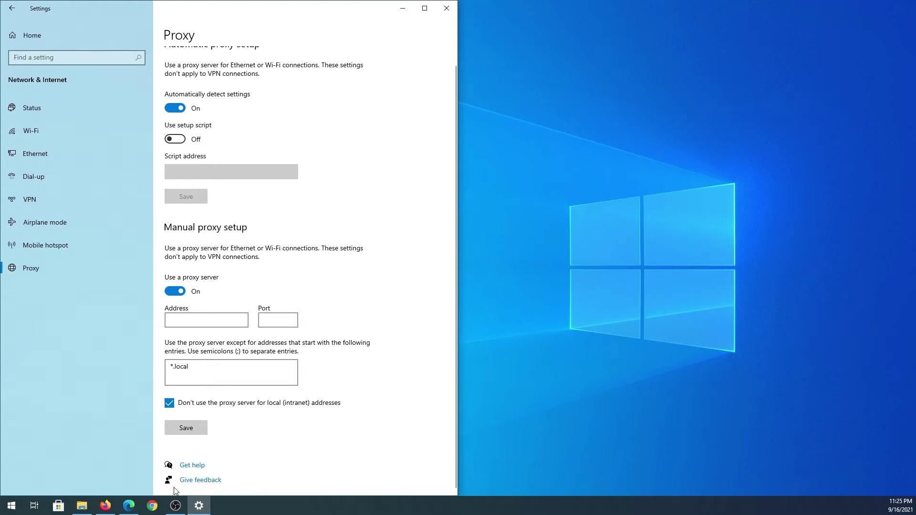
# Step: Bring Edge with free-proxy-list.net forward, close the Free VPN popup, and scroll to the proxy table
pyautogui.click(135, 504)
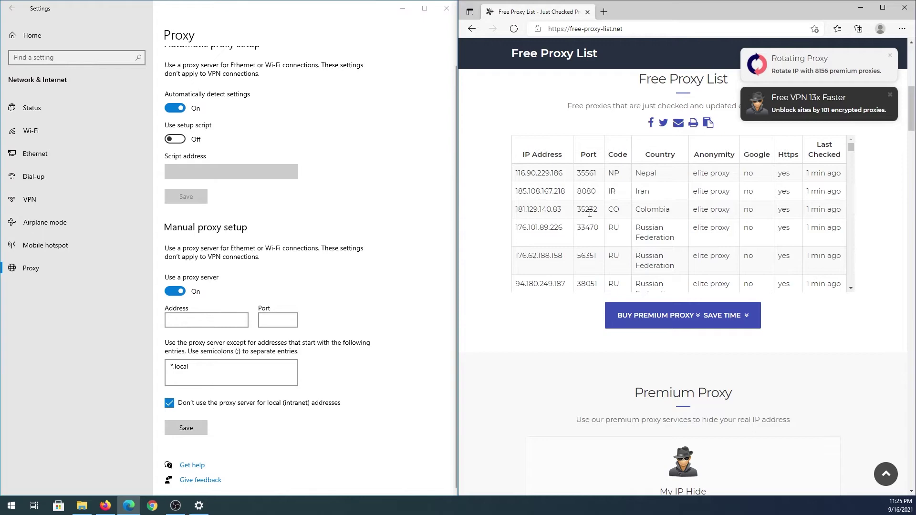
pyautogui.click(890, 97)
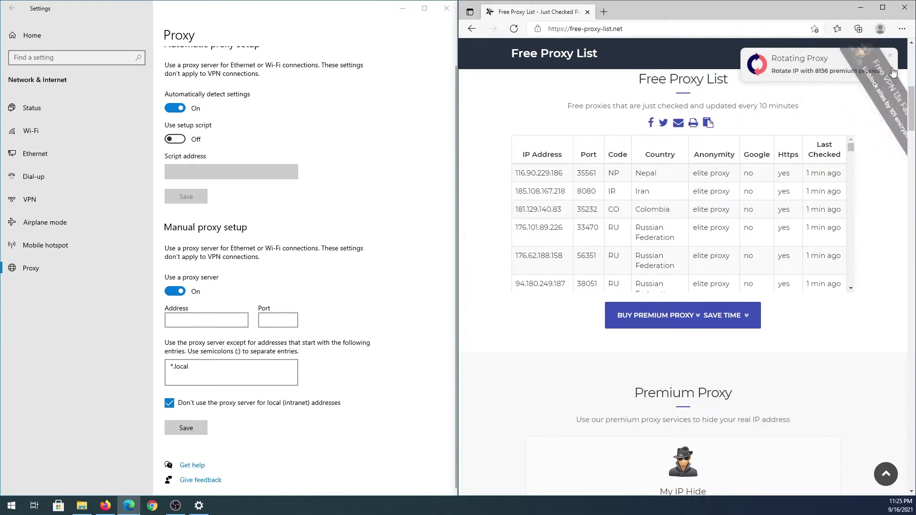
pyautogui.scroll(6, 854, 243)
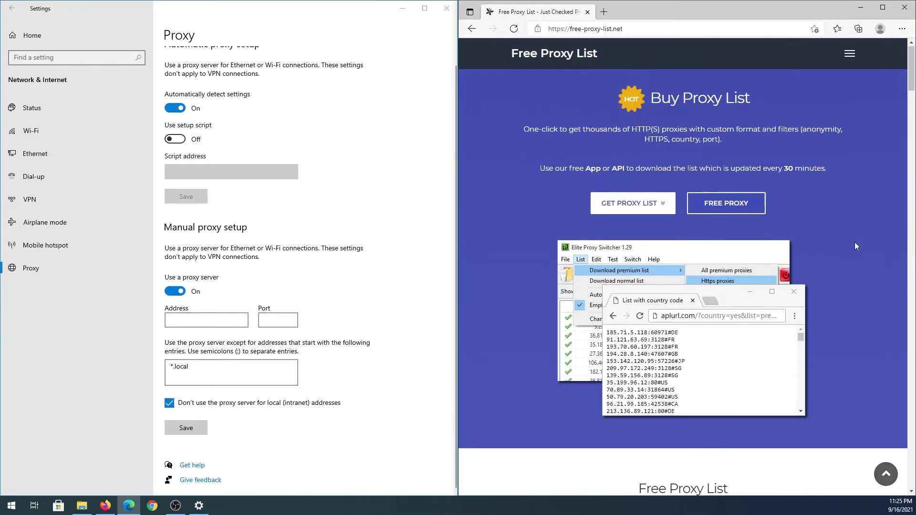
pyautogui.scroll(-1, 806, 228)
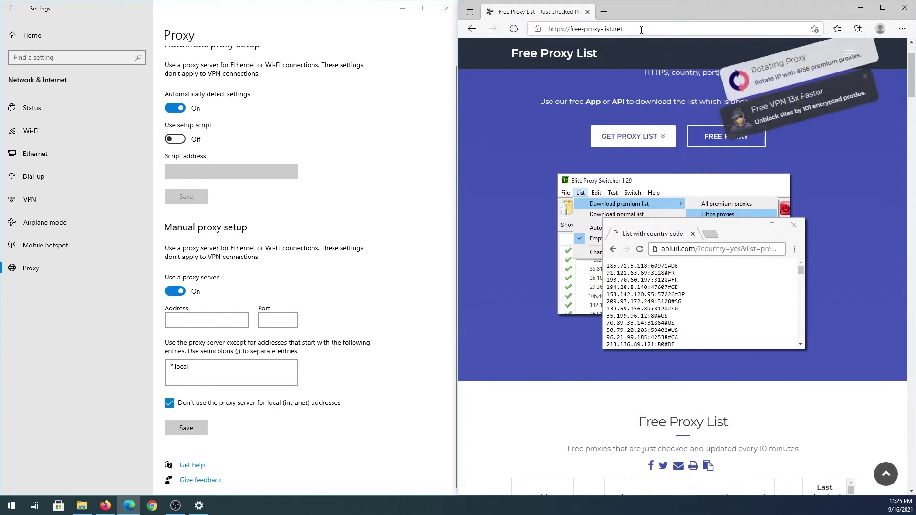
pyautogui.scroll(-6, 675, 153)
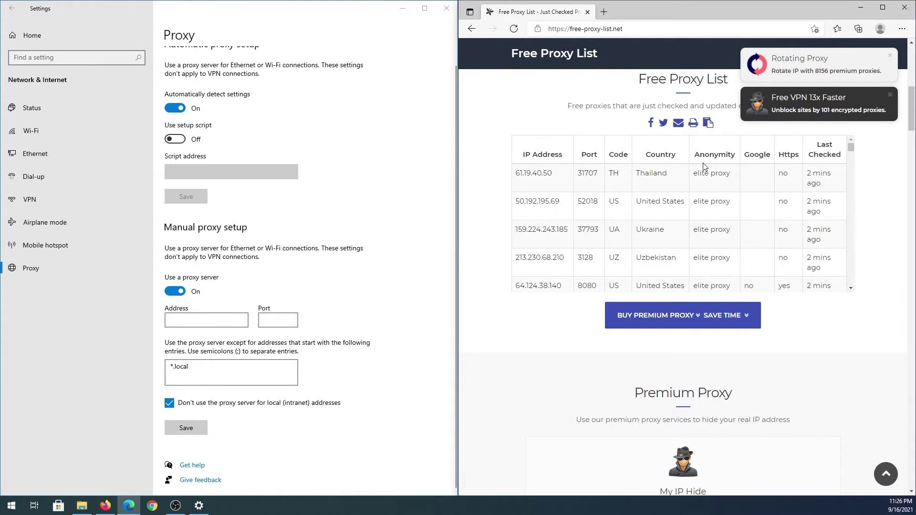
# Step: Scroll the proxy table until the United States row 52.205.44.116, port 8888 is visible
pyautogui.scroll(-3, 717, 177)
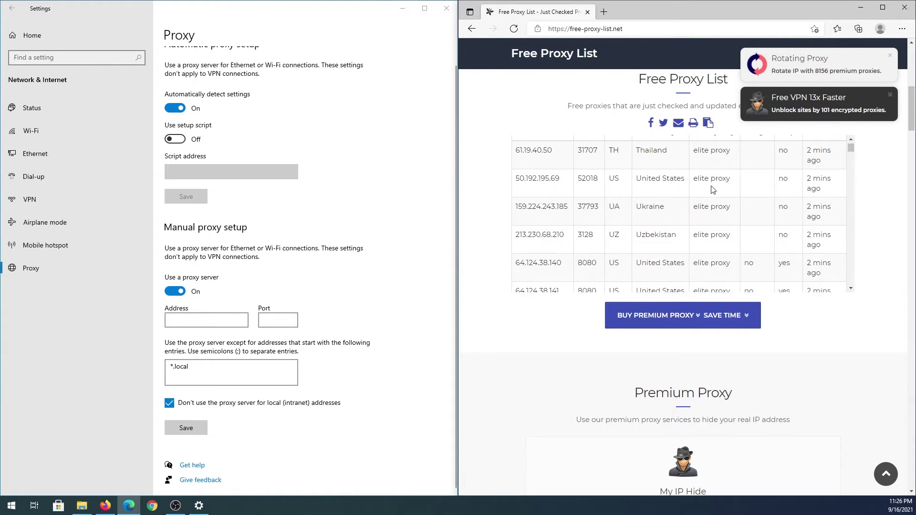
pyautogui.scroll(3, 700, 204)
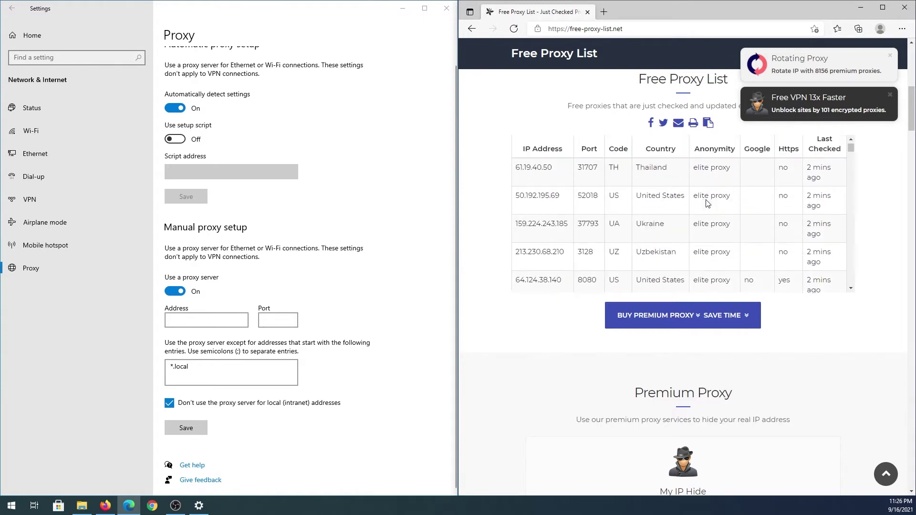
pyautogui.scroll(1, 757, 170)
pyautogui.scroll(2, 755, 200)
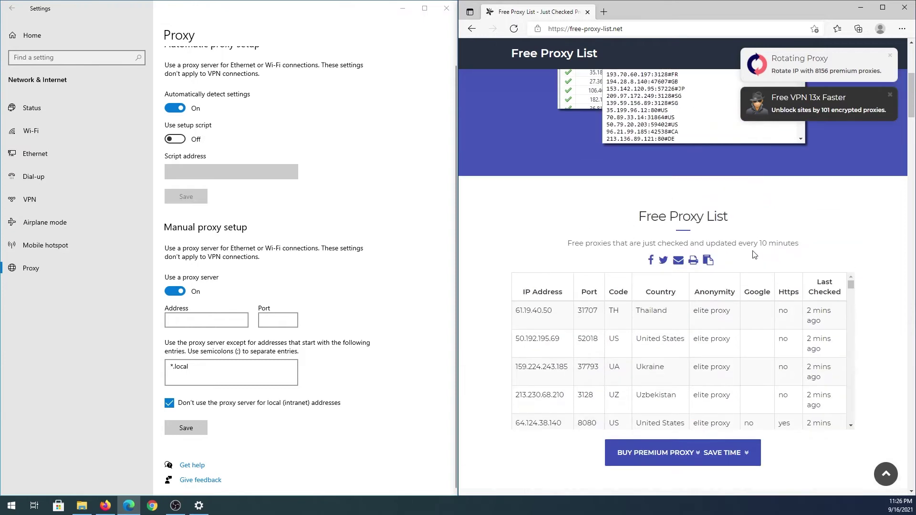
pyautogui.scroll(-4, 758, 215)
pyautogui.scroll(3, 756, 229)
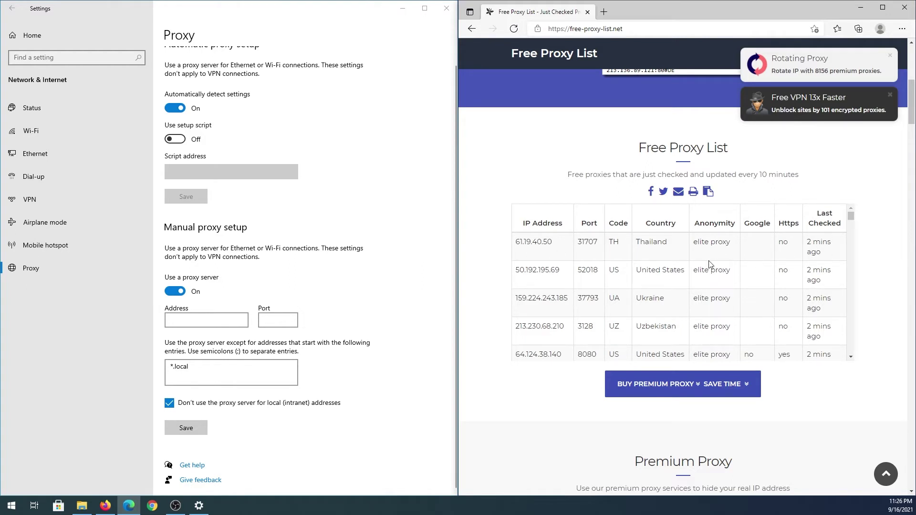
pyautogui.scroll(-1, 691, 295)
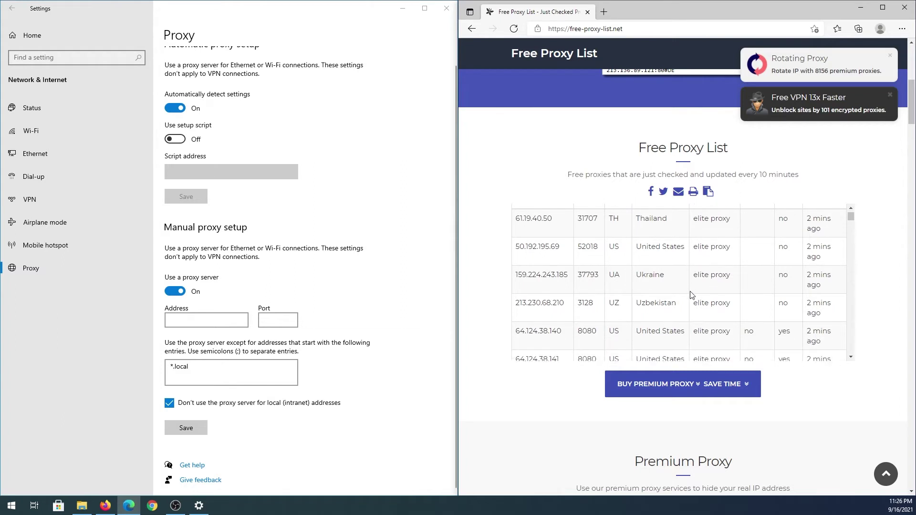
pyautogui.scroll(1, 701, 288)
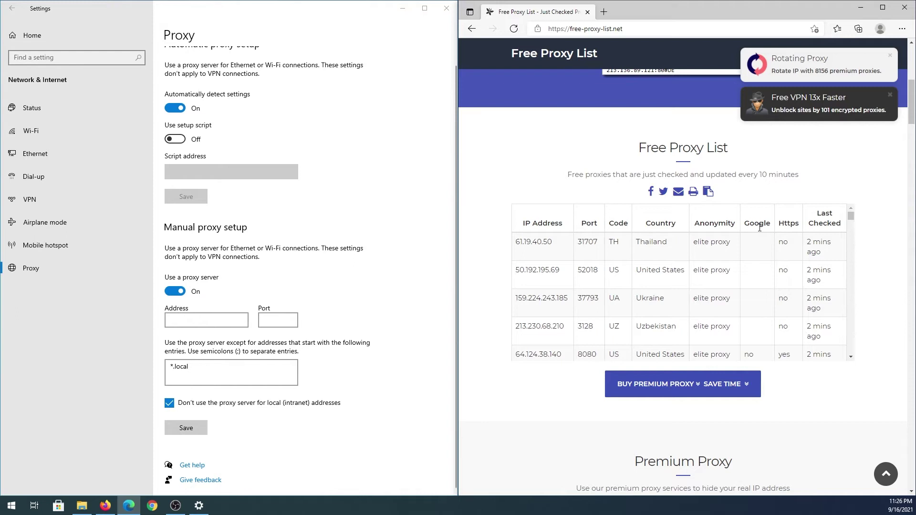
pyautogui.scroll(-2, 754, 250)
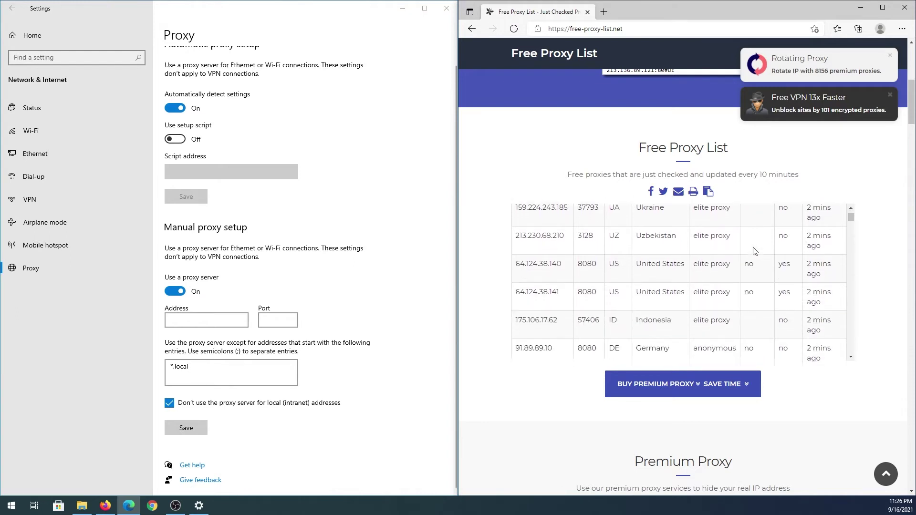
pyautogui.scroll(-5, 754, 250)
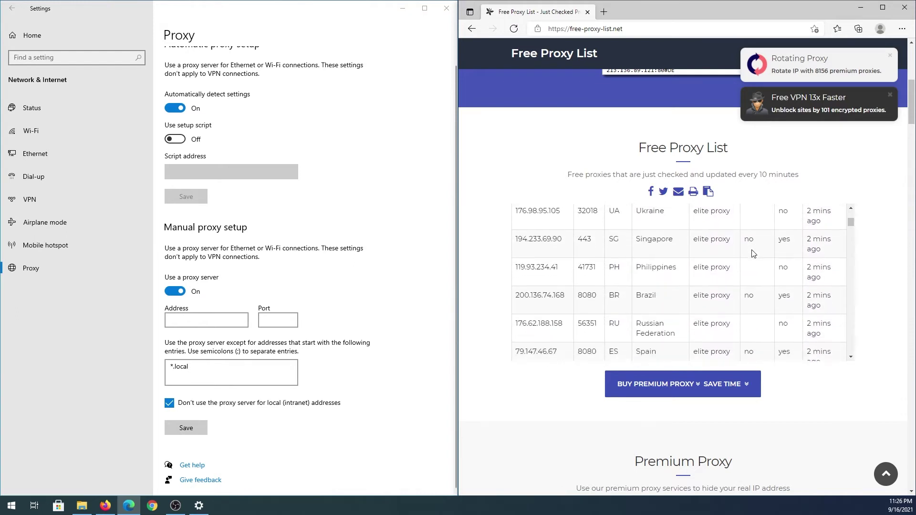
pyautogui.scroll(-5, 752, 253)
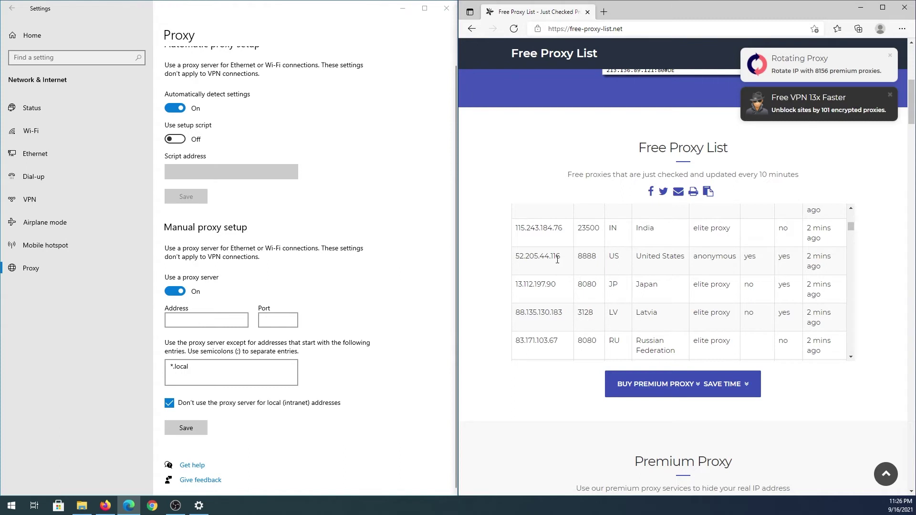
# Step: Copy the IP 52.205.44.116 from the proxy table into the proxy Address box
pyautogui.moveTo(561, 257); pyautogui.dragTo(516, 256)
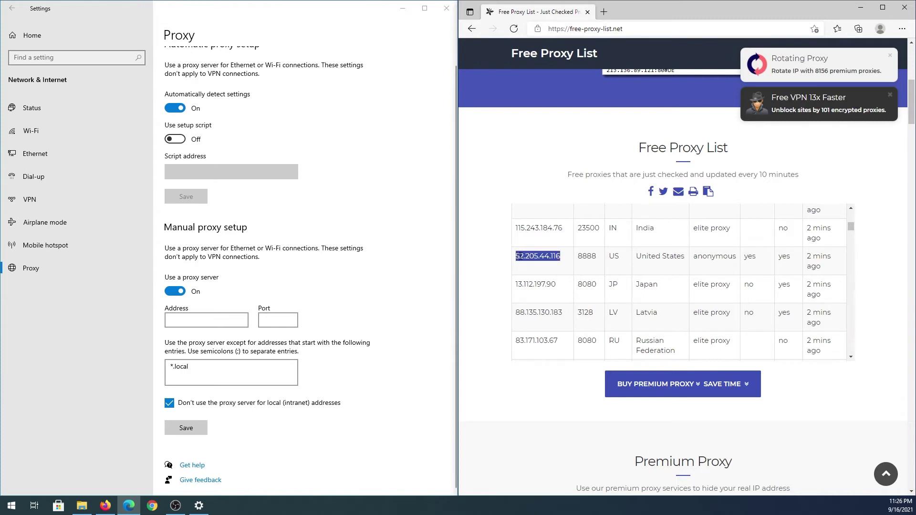
pyautogui.rightClick(516, 257)
pyautogui.click(534, 264)
pyautogui.click(202, 322)
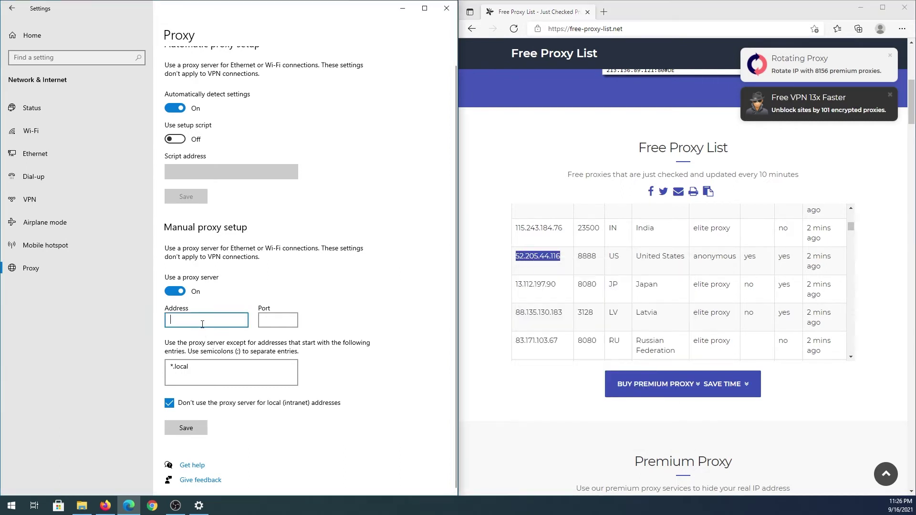
pyautogui.hotkey('ctrl', 'v')
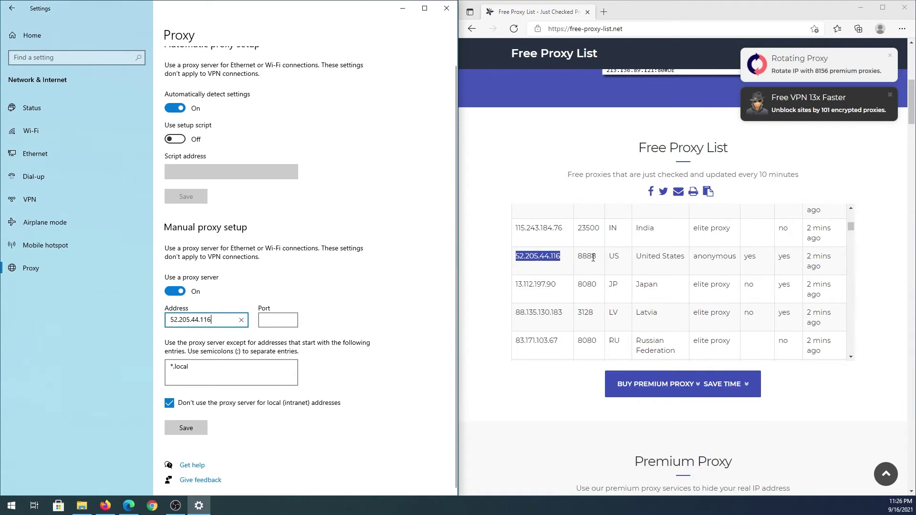
# Step: Copy port 8888 into the Port box and save the manual proxy settings
pyautogui.moveTo(597, 258); pyautogui.dragTo(578, 256)
pyautogui.rightClick(579, 257)
pyautogui.click(595, 266)
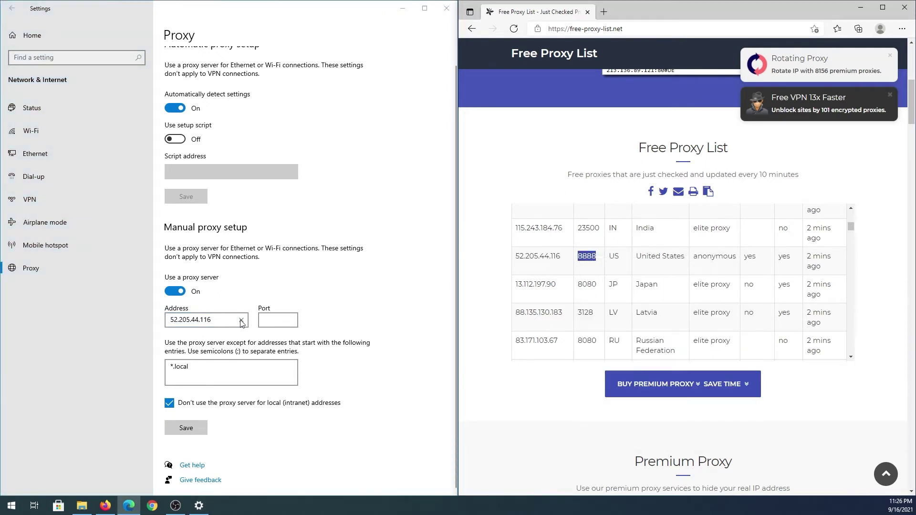
pyautogui.click(271, 320)
pyautogui.hotkey('ctrl', 'v')
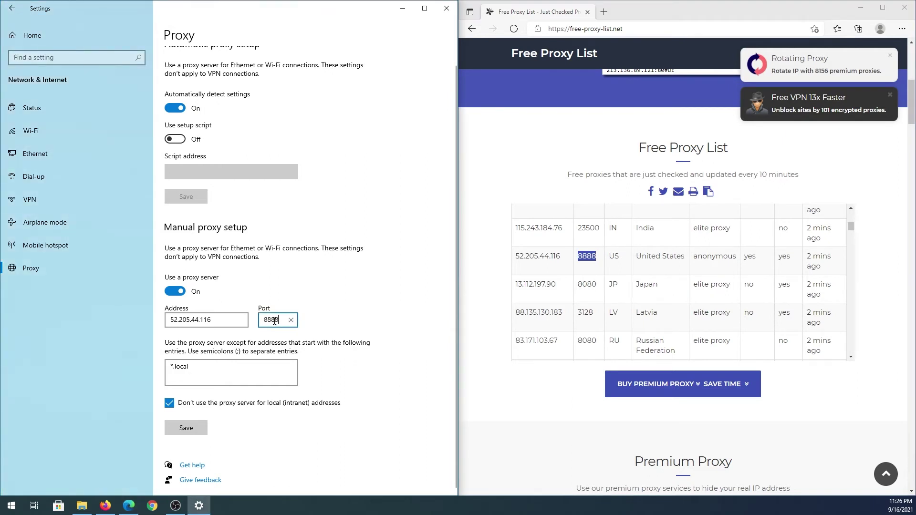
pyautogui.click(196, 432)
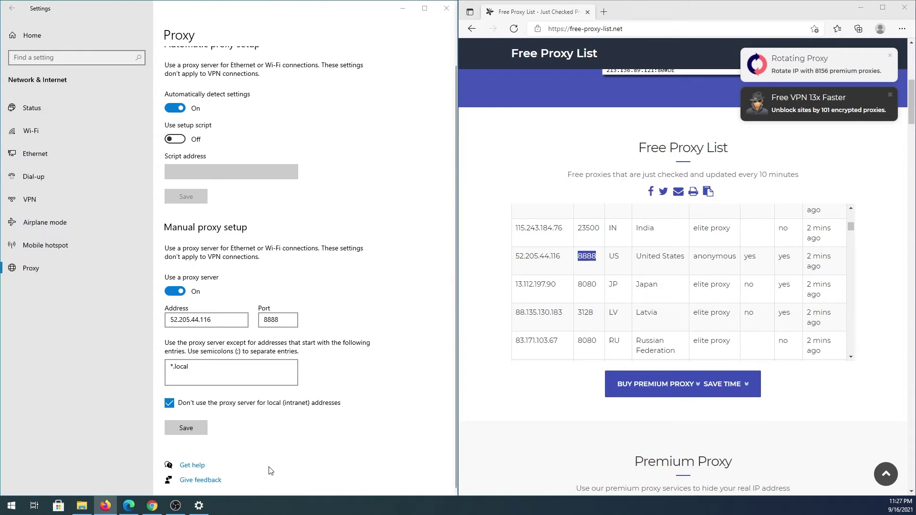
# Step: In Chrome, load google.com and search 'what is my ip address'
pyautogui.click(152, 505)
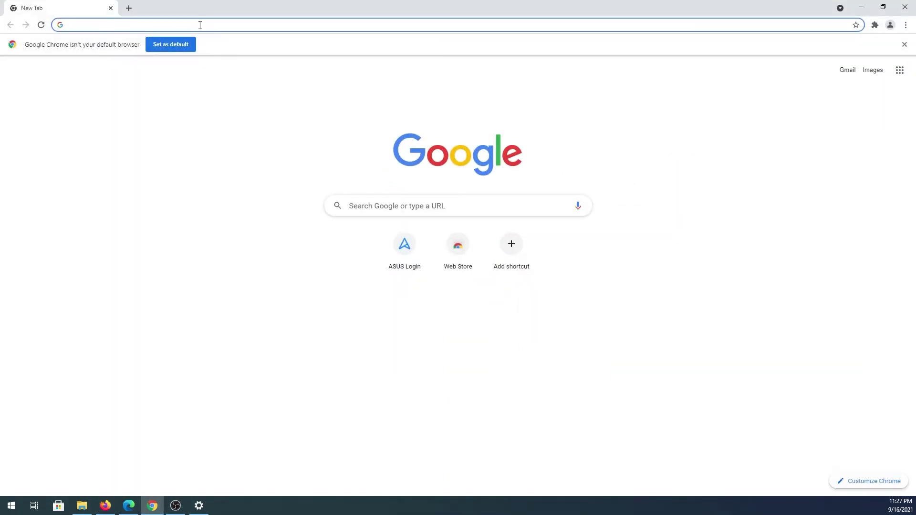
pyautogui.write('goog')
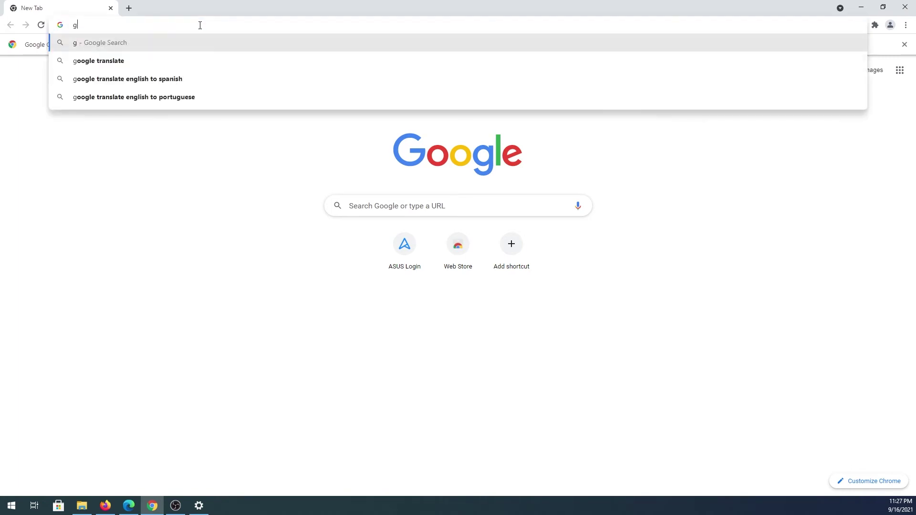
pyautogui.write('le.com')
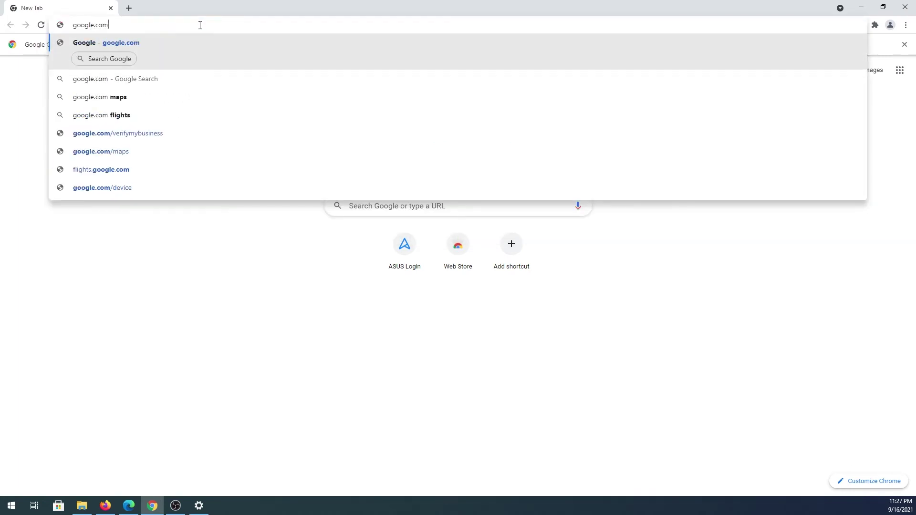
pyautogui.press('Return')
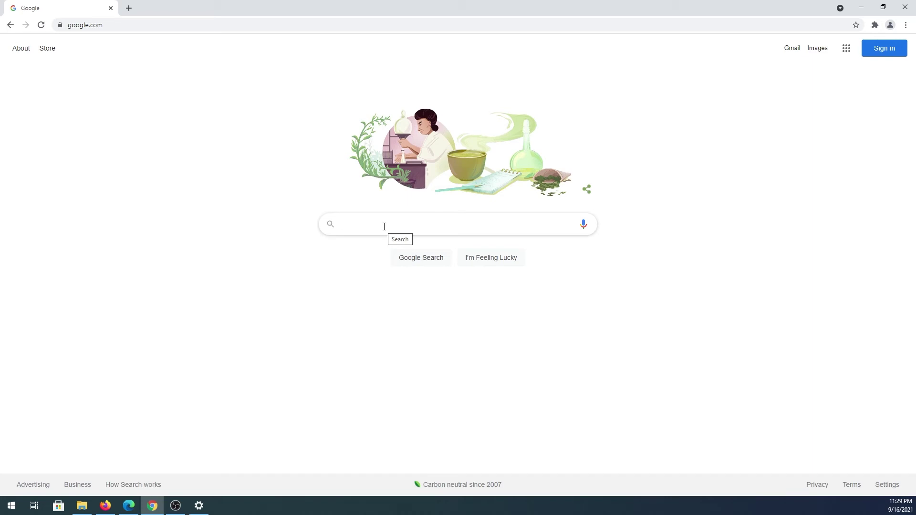
pyautogui.write('what is my ')
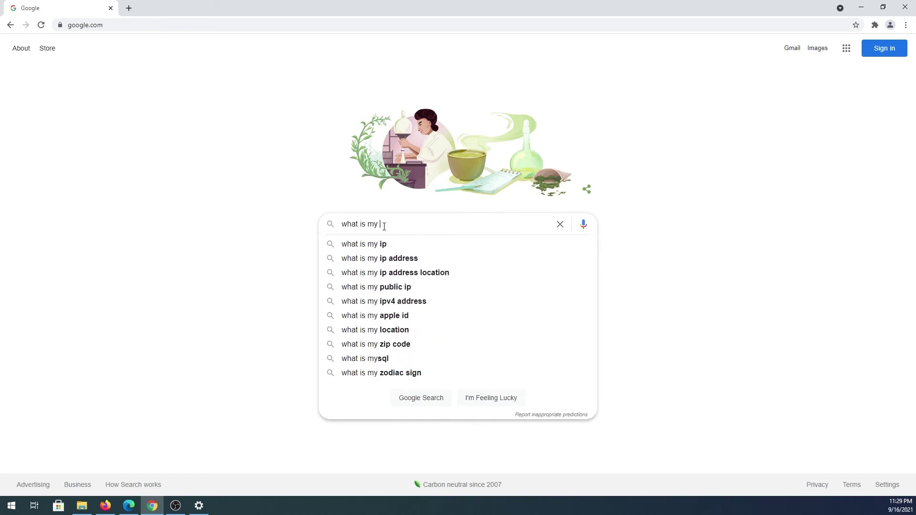
pyautogui.write('ip address')
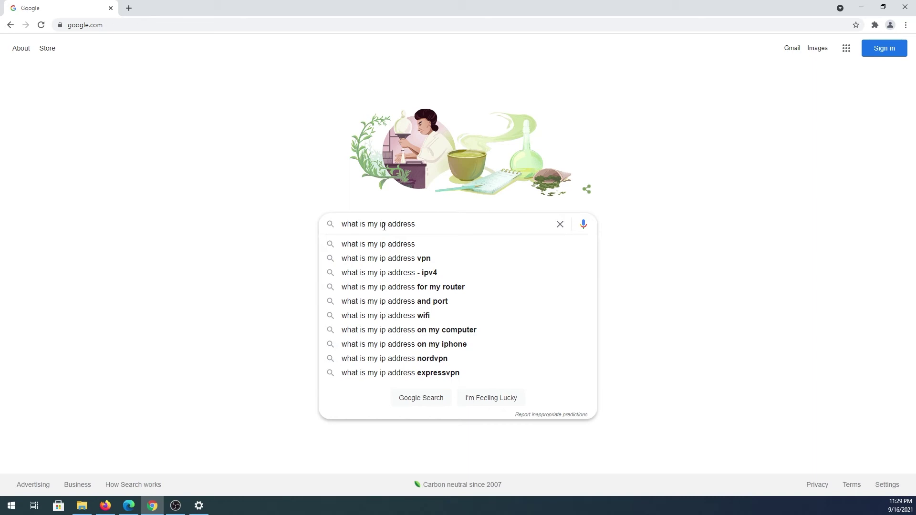
pyautogui.press('Return')
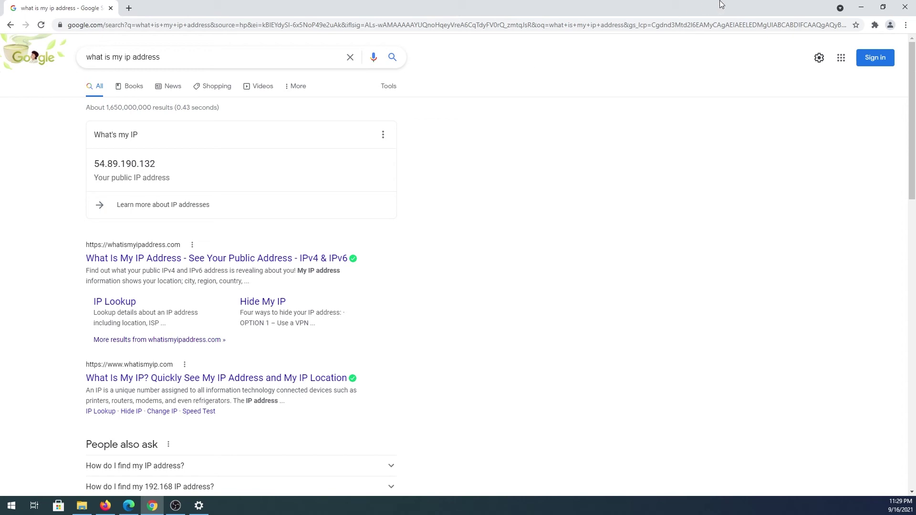
# Step: Minimize Chrome and scroll Edge's proxy table back up to its header row
pyautogui.click(861, 7)
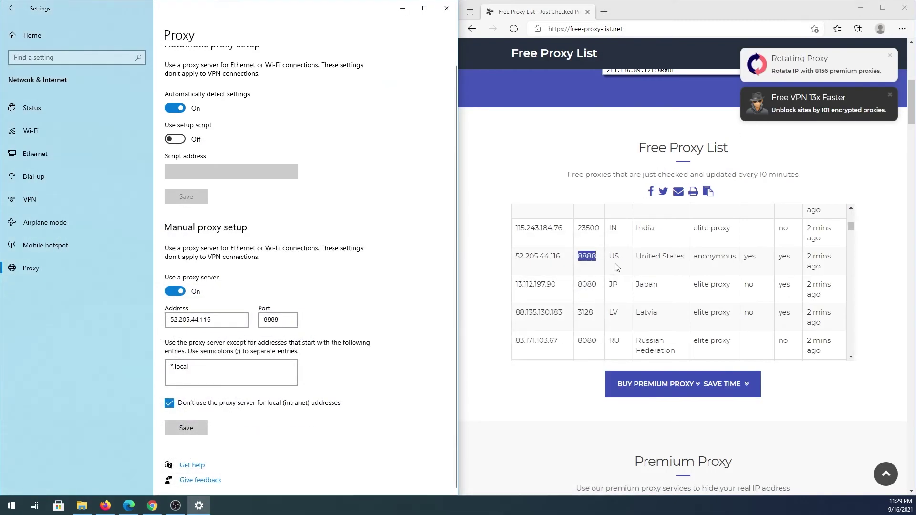
pyautogui.scroll(-1, 617, 268)
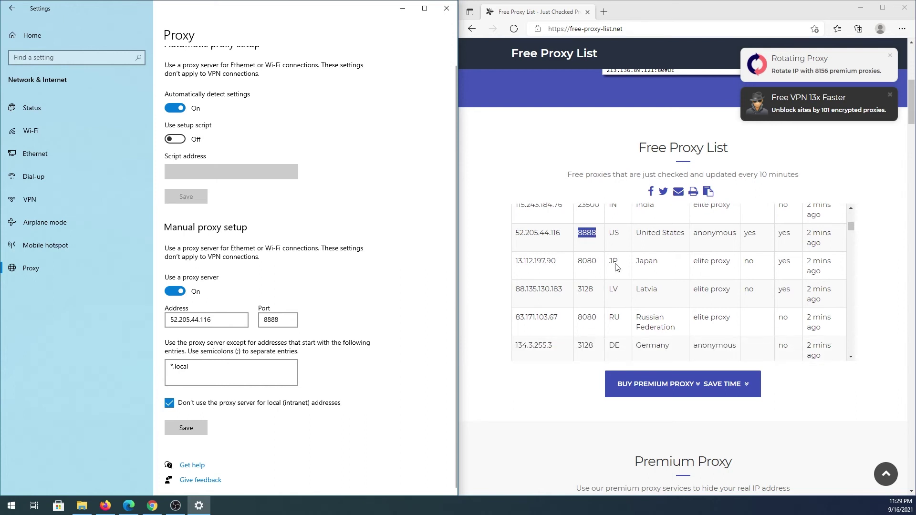
pyautogui.scroll(-1, 616, 268)
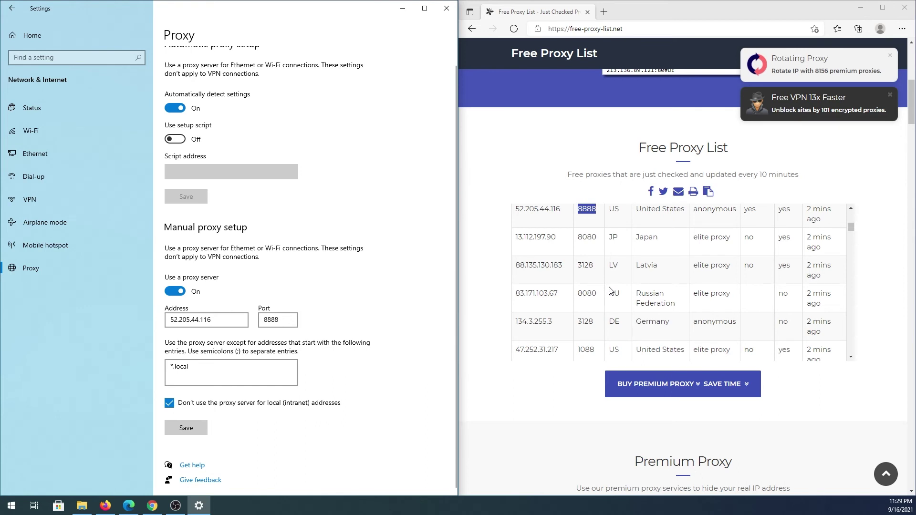
pyautogui.scroll(3, 611, 292)
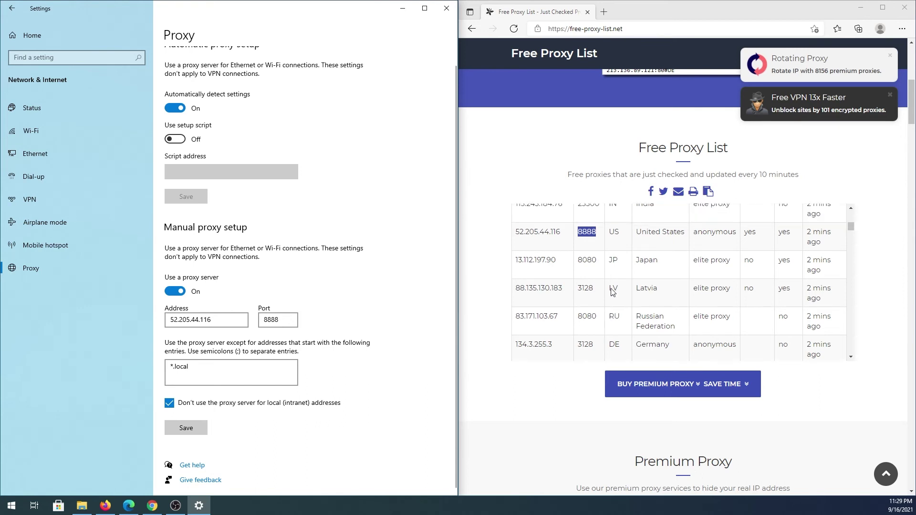
pyautogui.scroll(5, 613, 292)
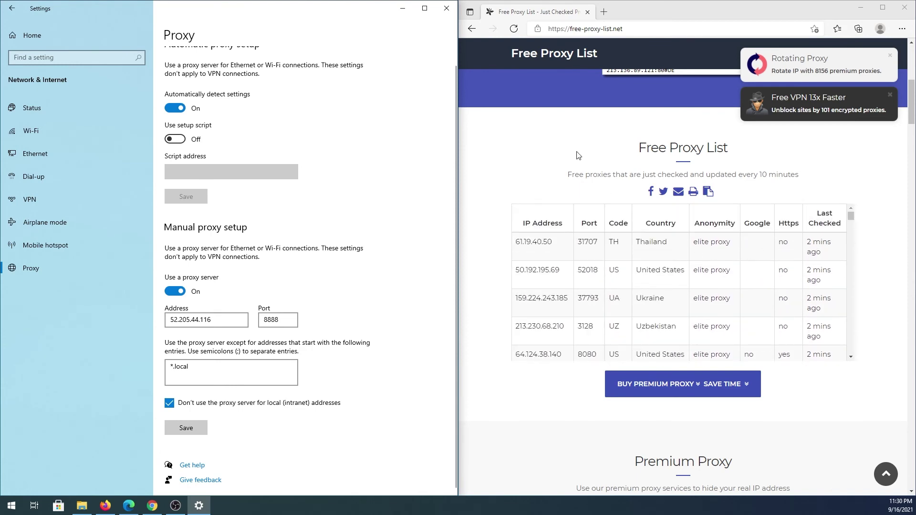
# Step: Reload free-proxy-list.net twice and switch Use a proxy server off in Settings
pyautogui.click(517, 30)
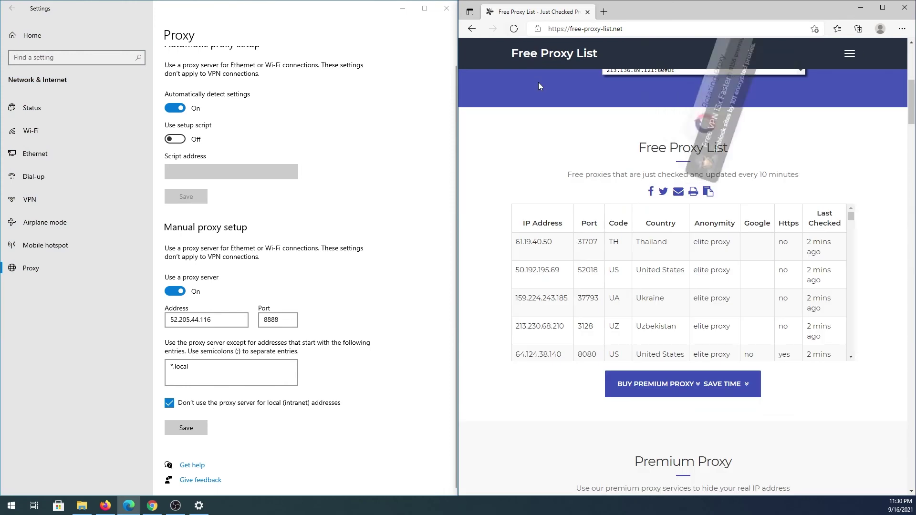
pyautogui.click(184, 297)
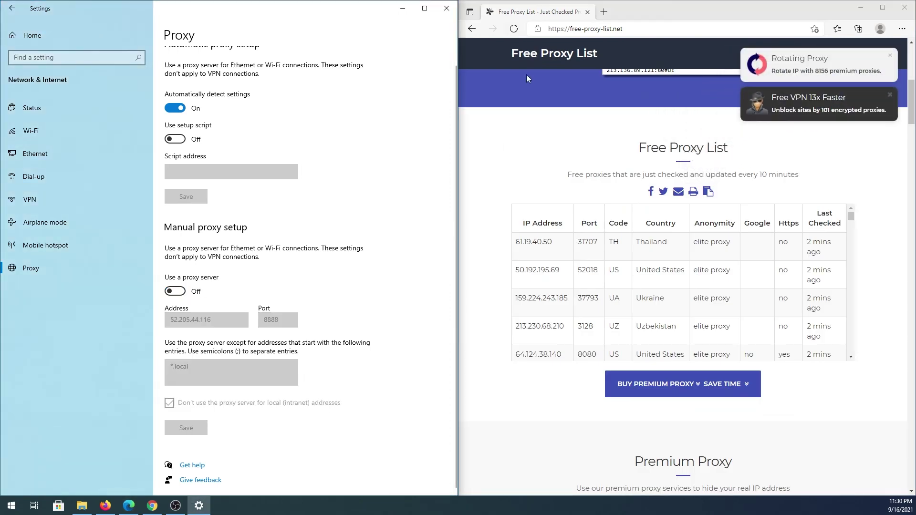
pyautogui.click(514, 30)
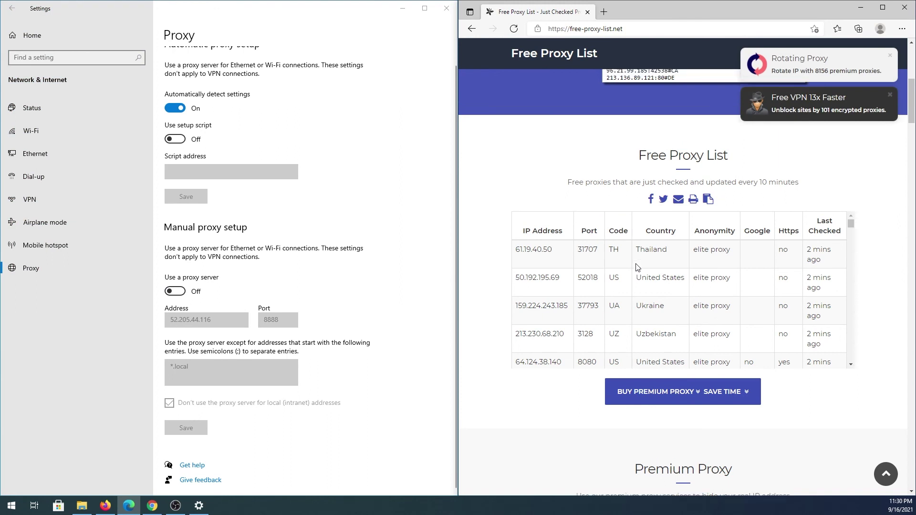
pyautogui.scroll(-3, 501, 266)
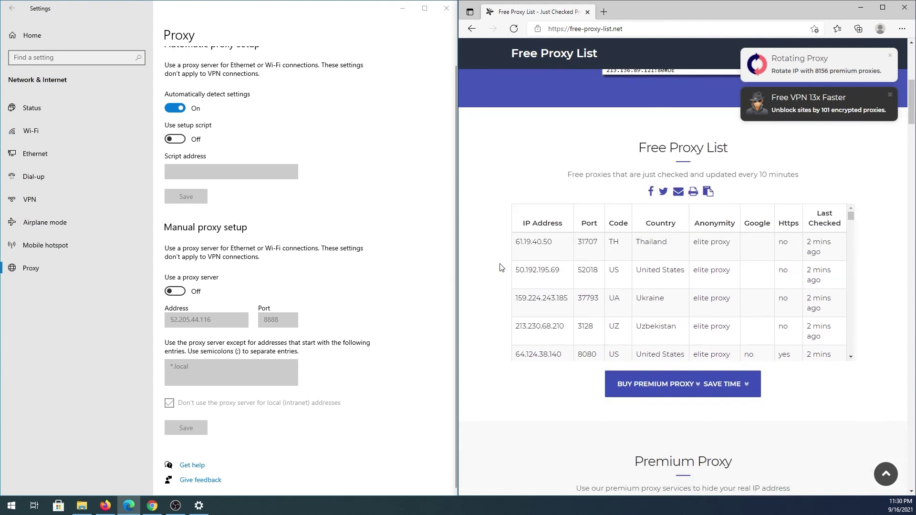